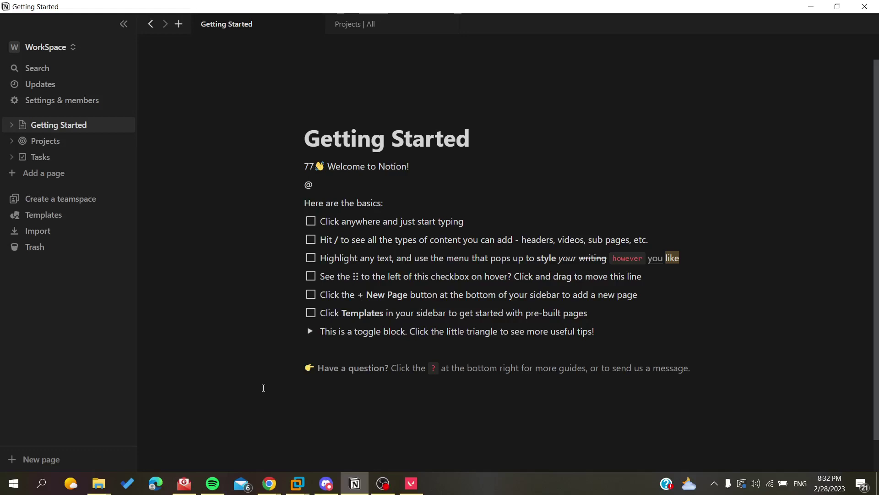
# Delete the stray '77' before '👋 Welcome to Notion!' and add an empty block at the page bottom.
pyautogui.press('BackSpace')
pyautogui.press('BackSpace')
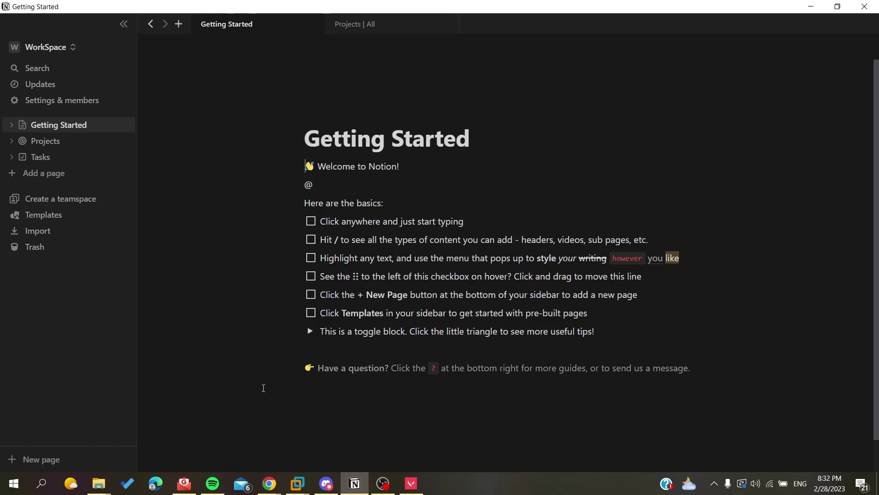
pyautogui.press('XF86AudioMute')
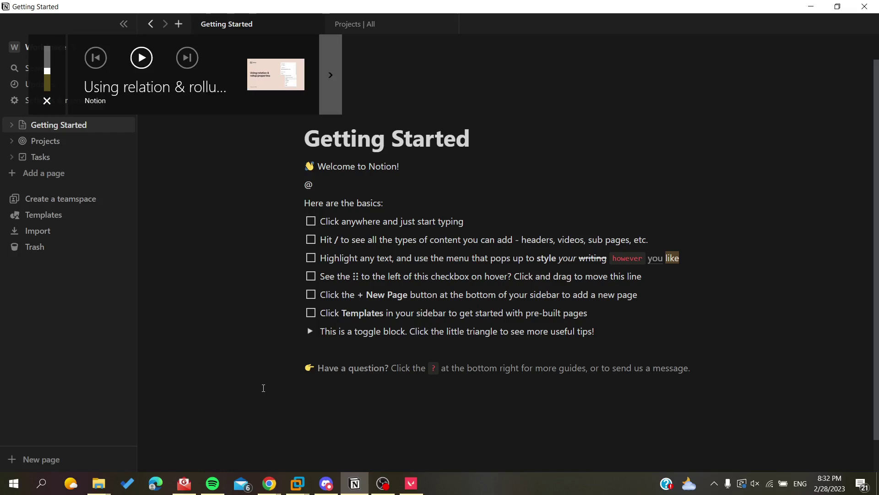
pyautogui.click(263, 388)
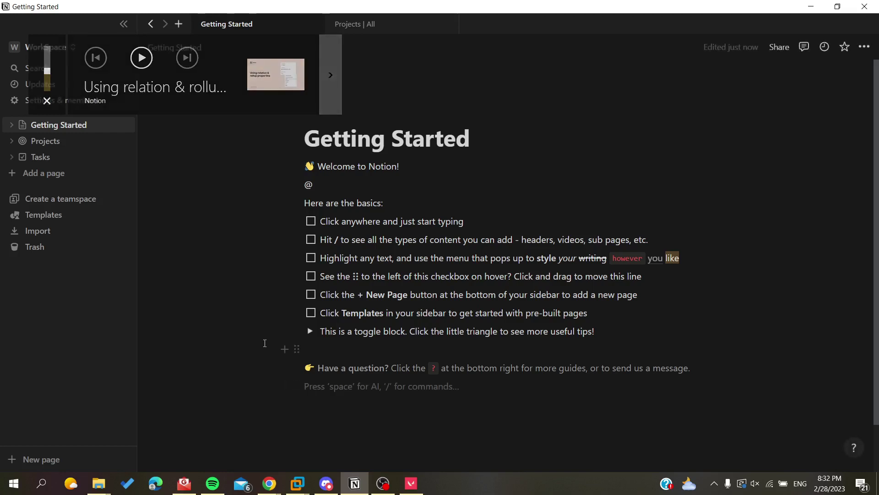
pyautogui.press('XF86AudioMute')
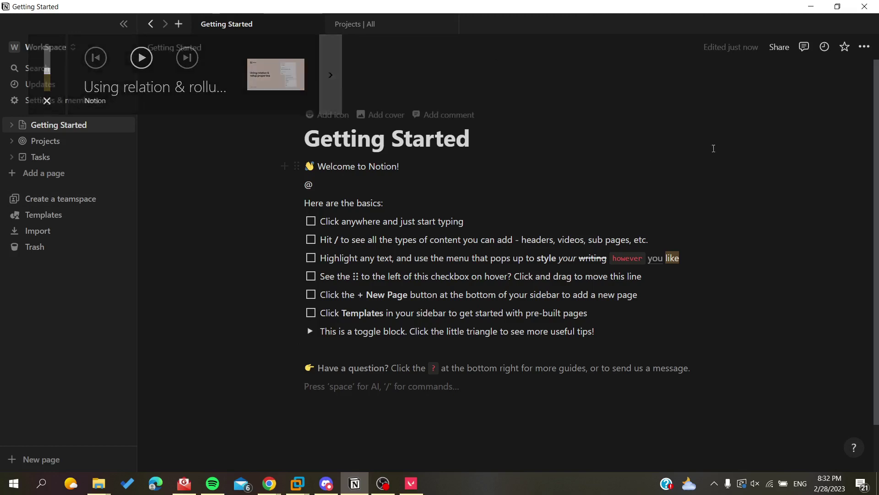
# Browse the page's '...' options and Add connections list, then close both menus.
pyautogui.click(864, 47)
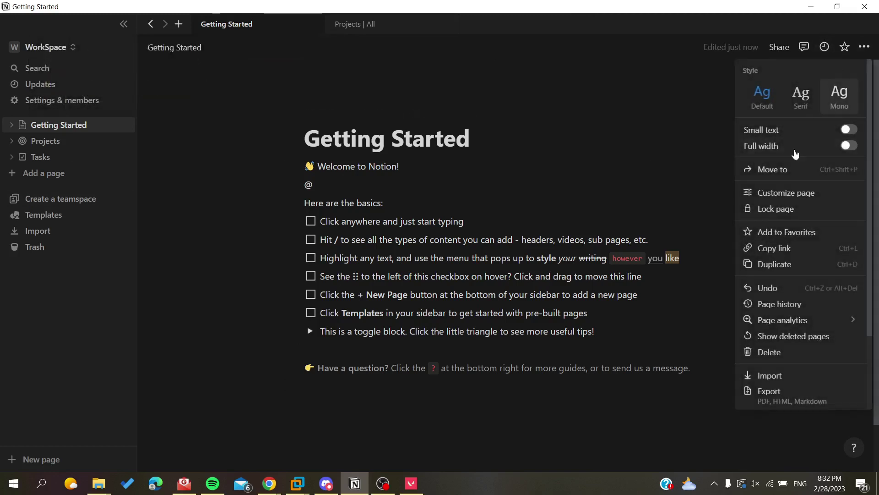
pyautogui.scroll(-2, 763, 343)
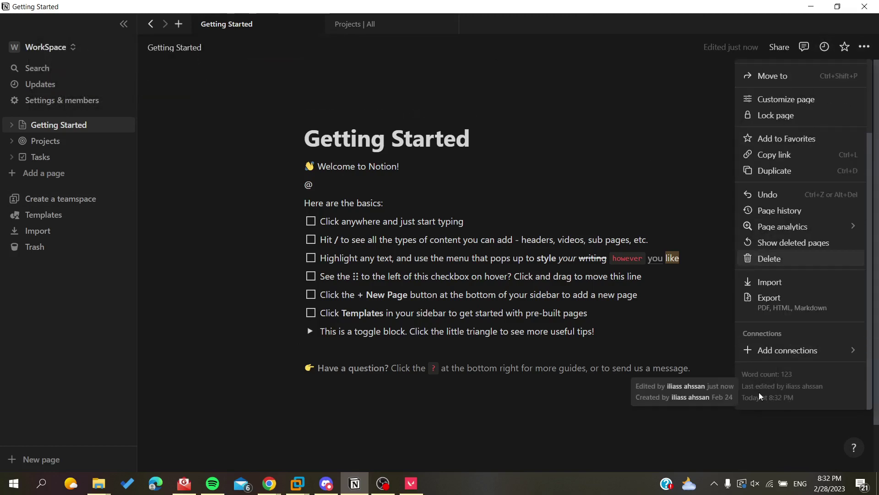
pyautogui.click(783, 350)
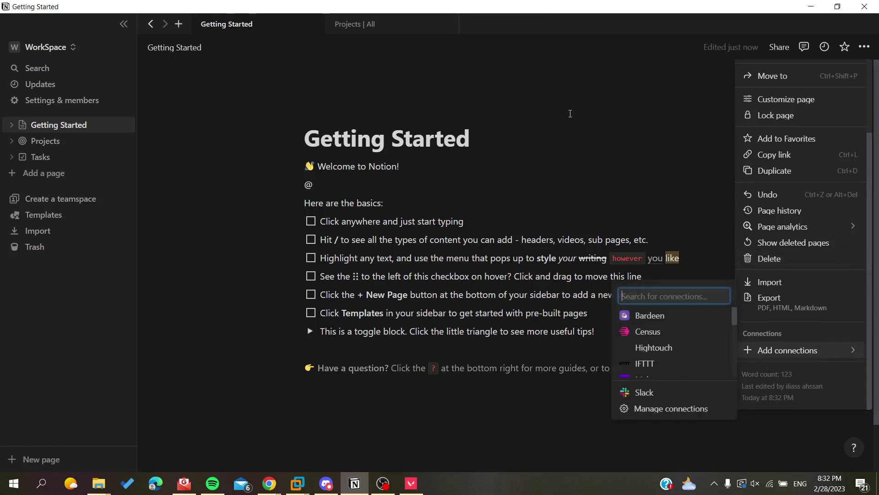
pyautogui.click(570, 114)
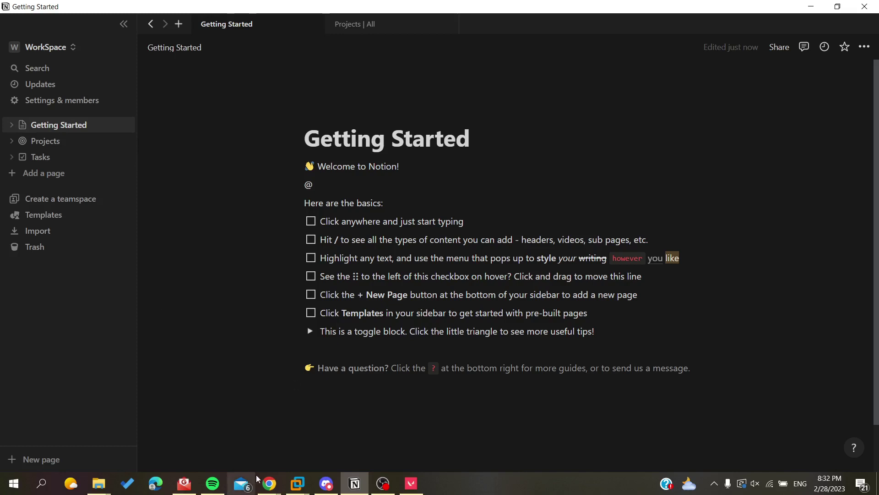
# Switch to Chrome and search Google for 'notion app'.
pyautogui.click(269, 484)
pyautogui.click(311, 447)
pyautogui.click(202, 149)
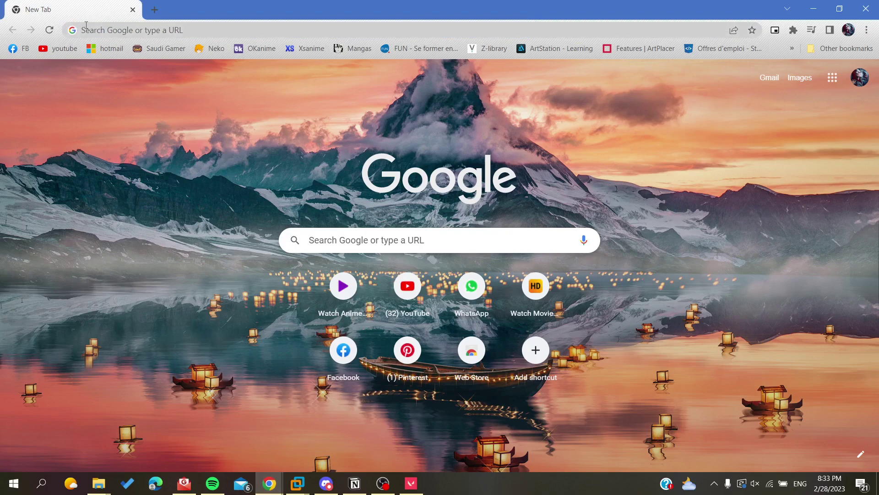
pyautogui.click(174, 25)
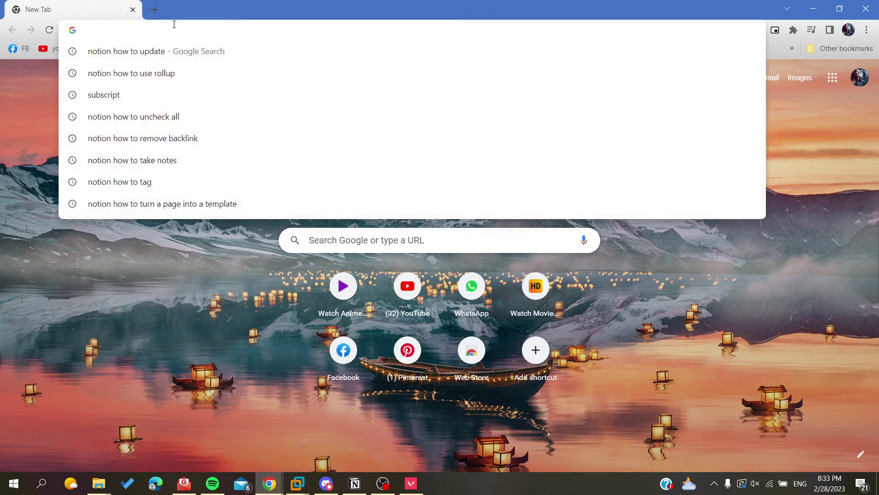
pyautogui.write('notion')
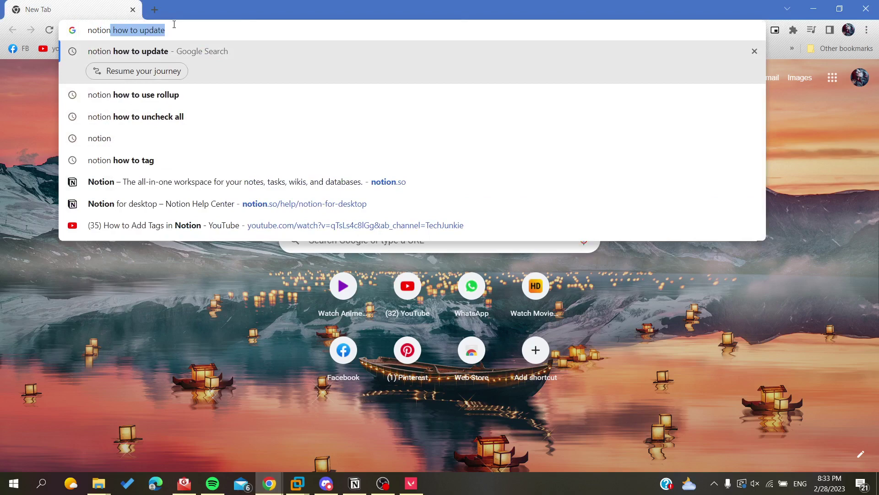
pyautogui.write(' app')
pyautogui.press('Return')
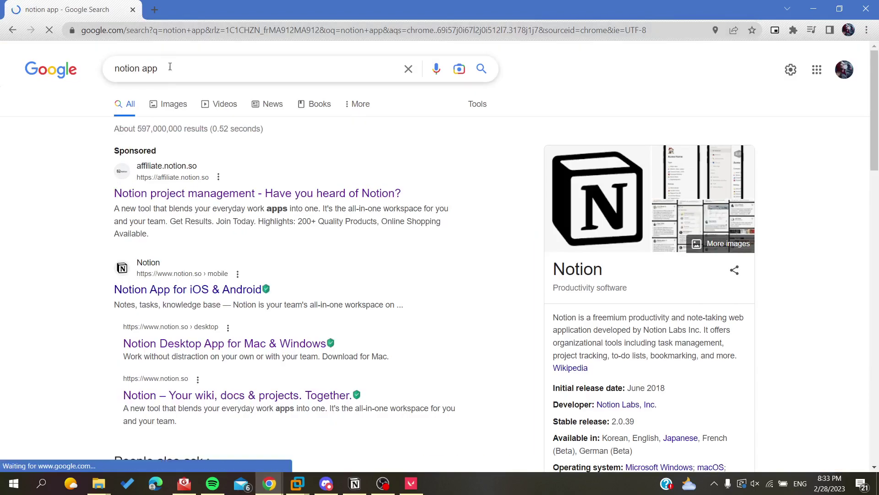
# Change the search query to 'notion desktop' and rerun it.
pyautogui.click(168, 69)
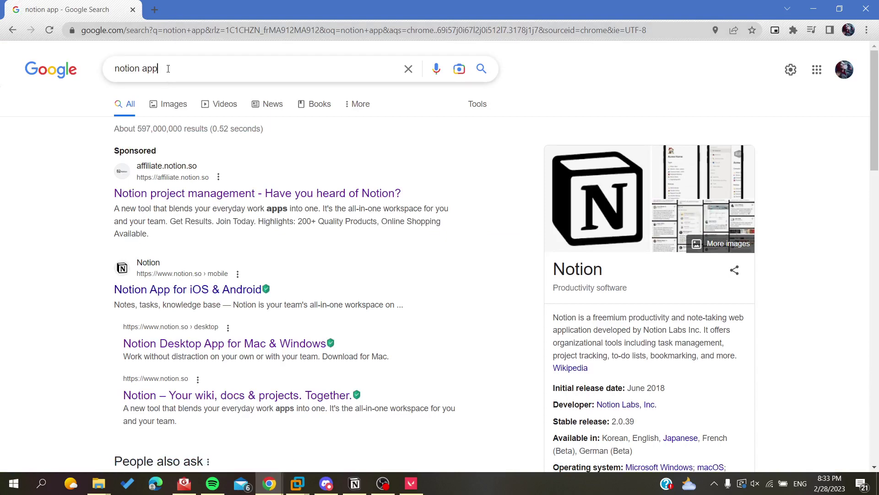
pyautogui.doubleClick(168, 69)
pyautogui.press('BackSpace')
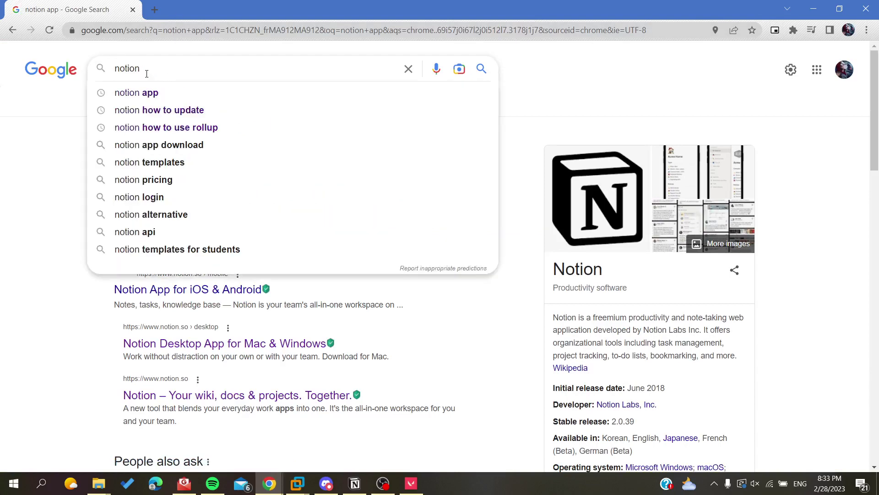
pyautogui.write('desktop')
pyautogui.press('Return')
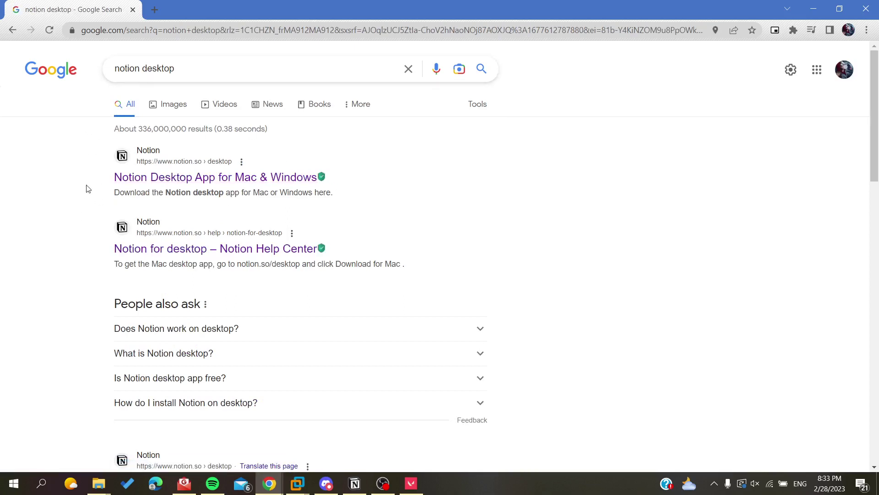
# Open the 'Notion Desktop App for Mac & Windows' result and download Notion Setup 2.0.41.exe.
pyautogui.click(138, 177)
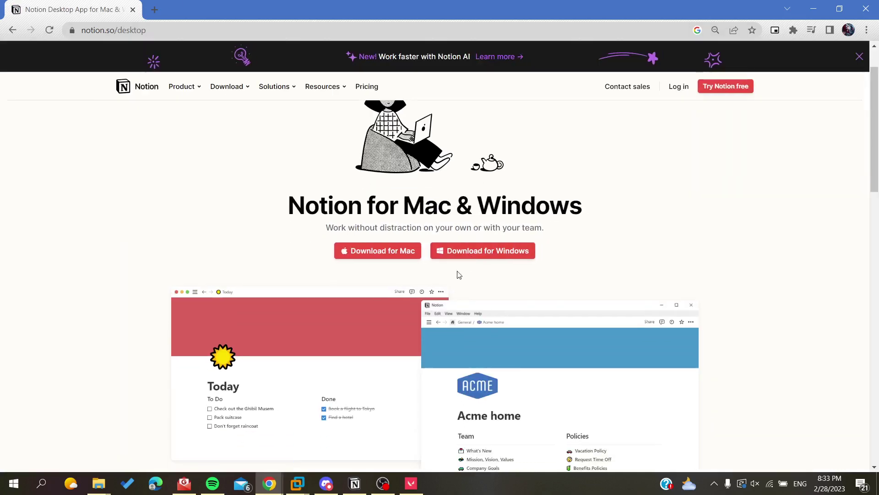
pyautogui.click(507, 253)
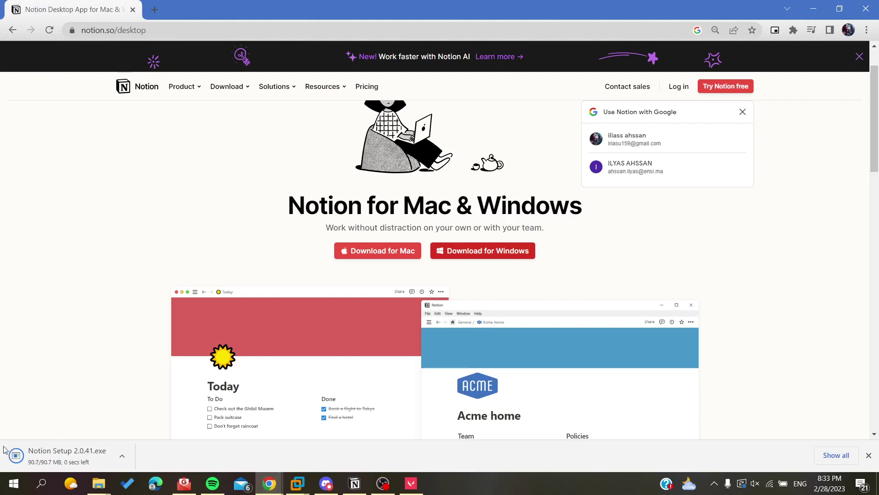
# Launch the downloaded Notion Setup installer and close its 'Notion is running' warning.
pyautogui.click(41, 455)
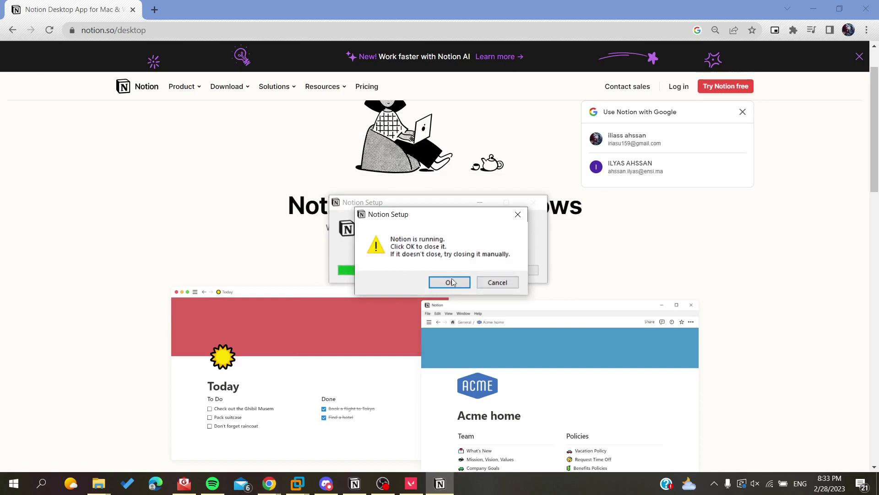
pyautogui.click(482, 279)
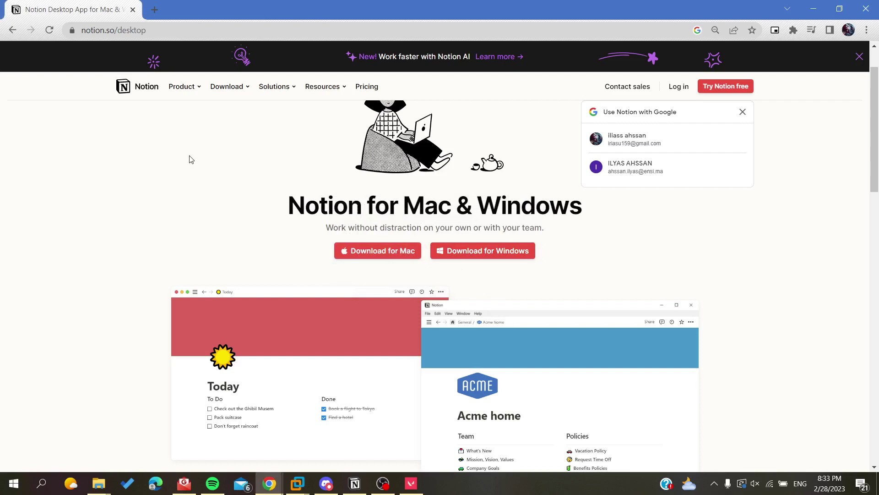